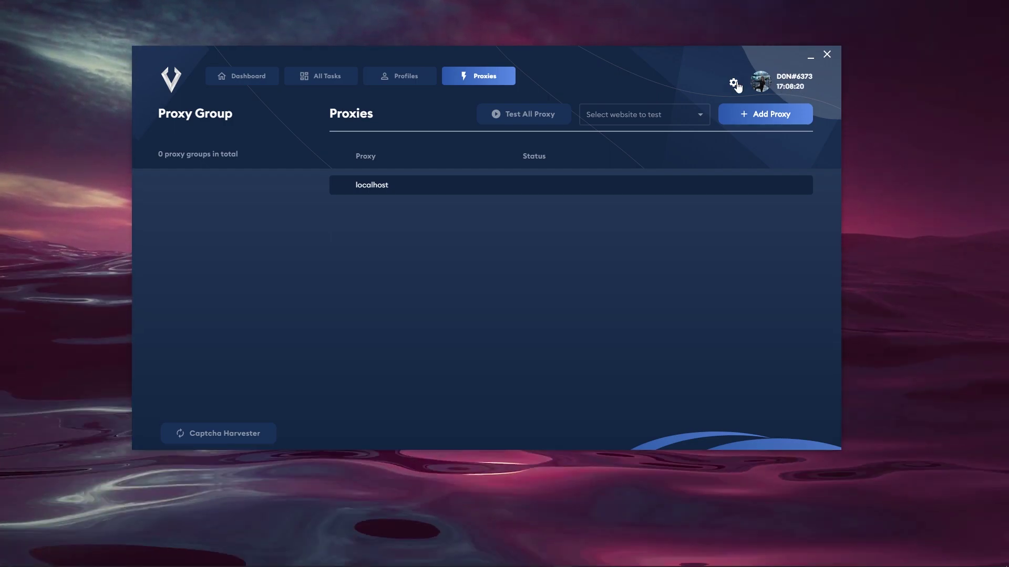
Step: Check the Discord Webhook setting and close the settings without saving anything
click(734, 83)
click(392, 255)
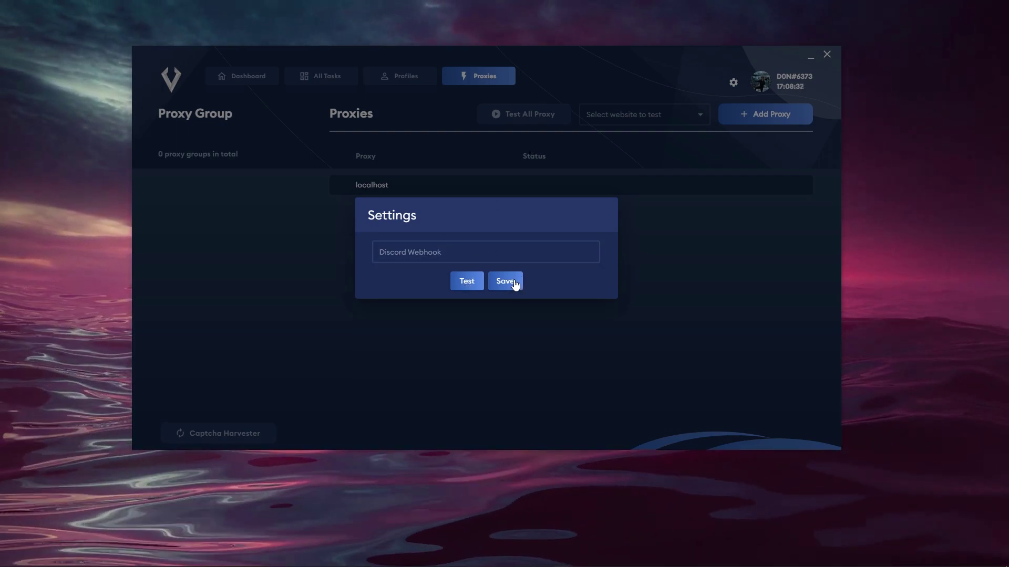
click(711, 208)
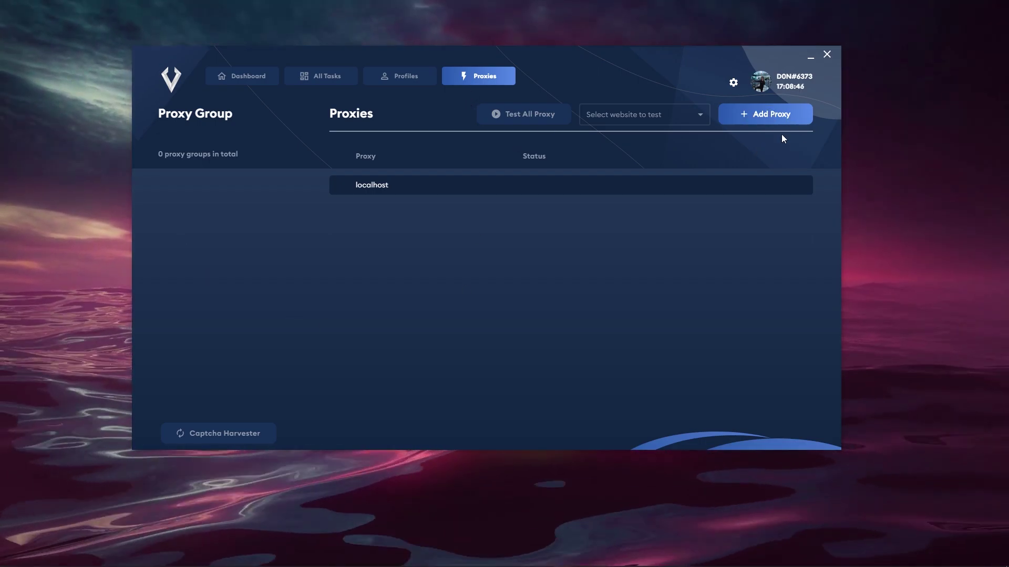
Step: Create a proxy group named Video Test Proxies from the pasted proxy list, including the proxy usernames and passwords
click(766, 114)
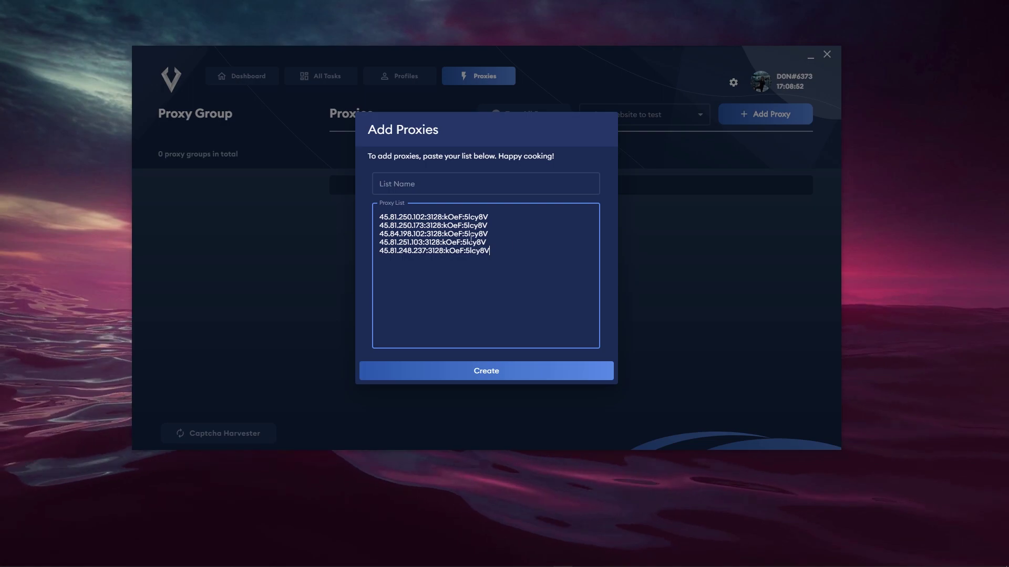
click(470, 178)
text(Videro)
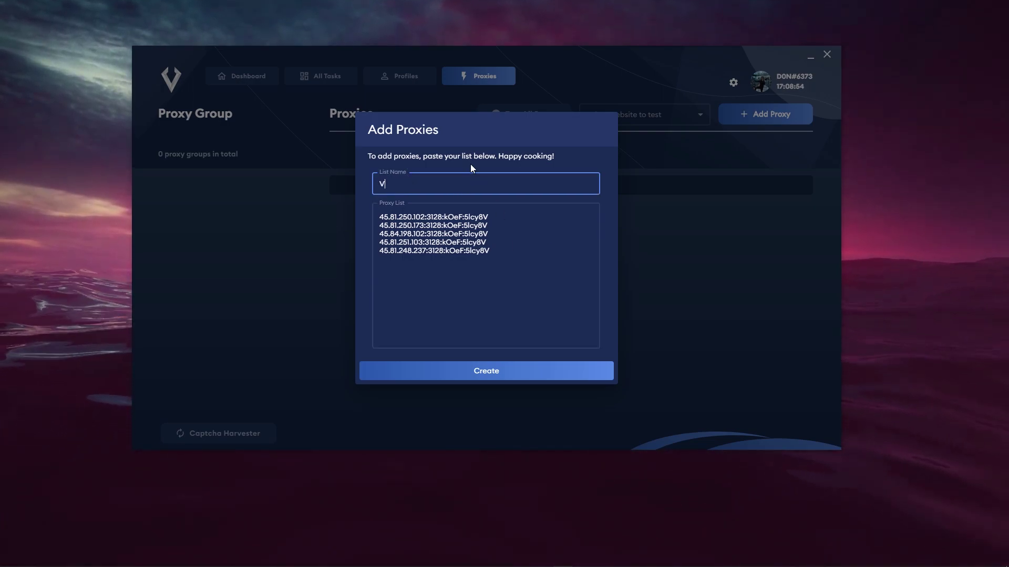
key(BackSpace)
key(BackSpace)
text(op T)
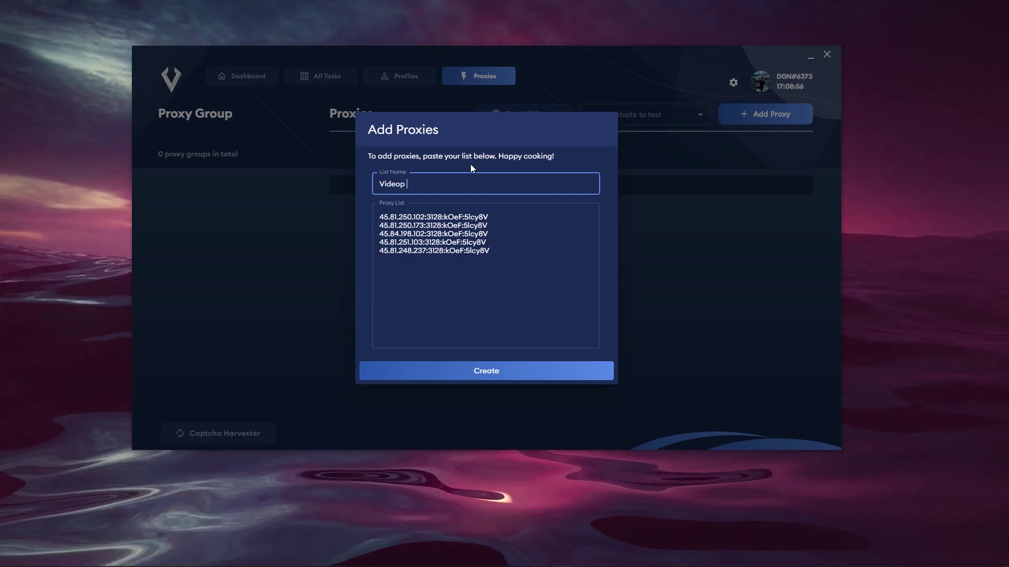
key(BackSpace)
key(BackSpace)
key(BackSpace)
text(Test P)
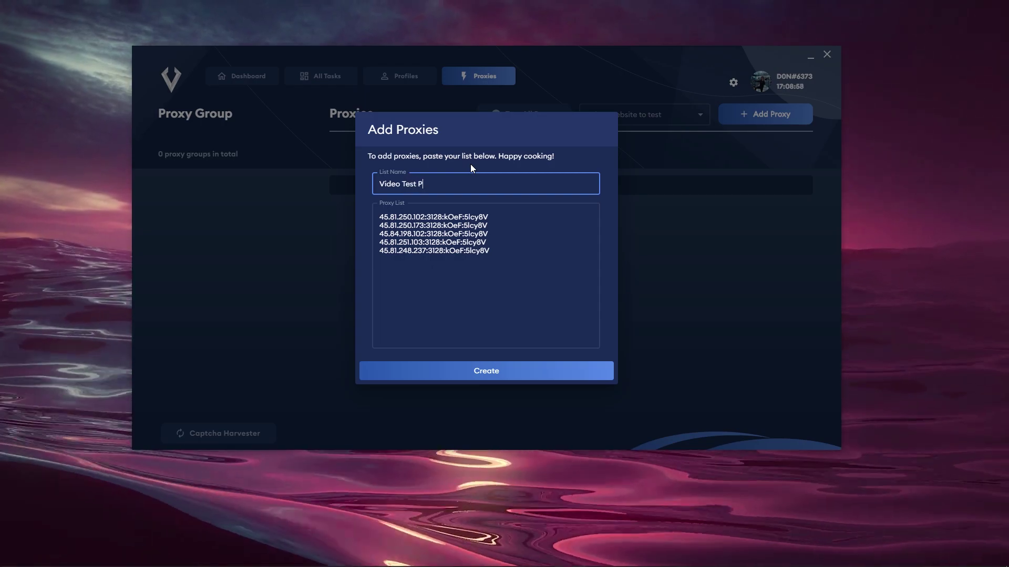
text(roxies)
click(495, 374)
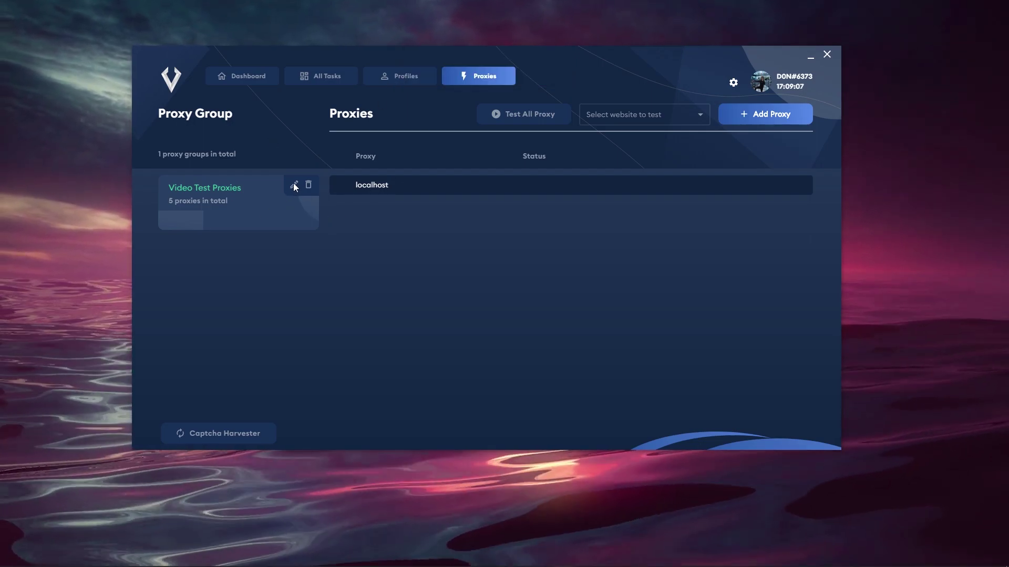
Step: Review the list name and proxy entries of the Video Test Proxies group in its editor and close it unchanged
click(294, 184)
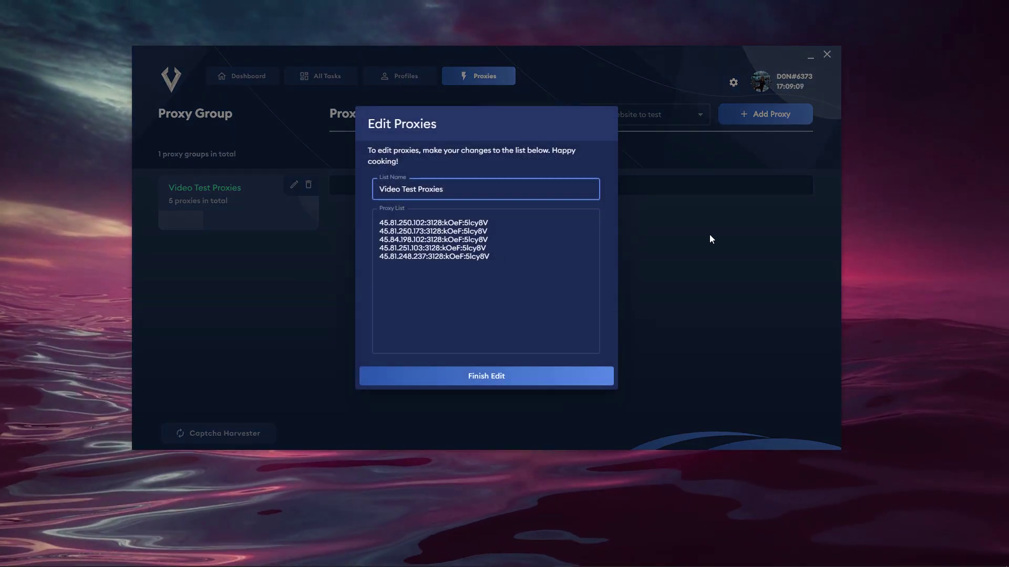
click(710, 236)
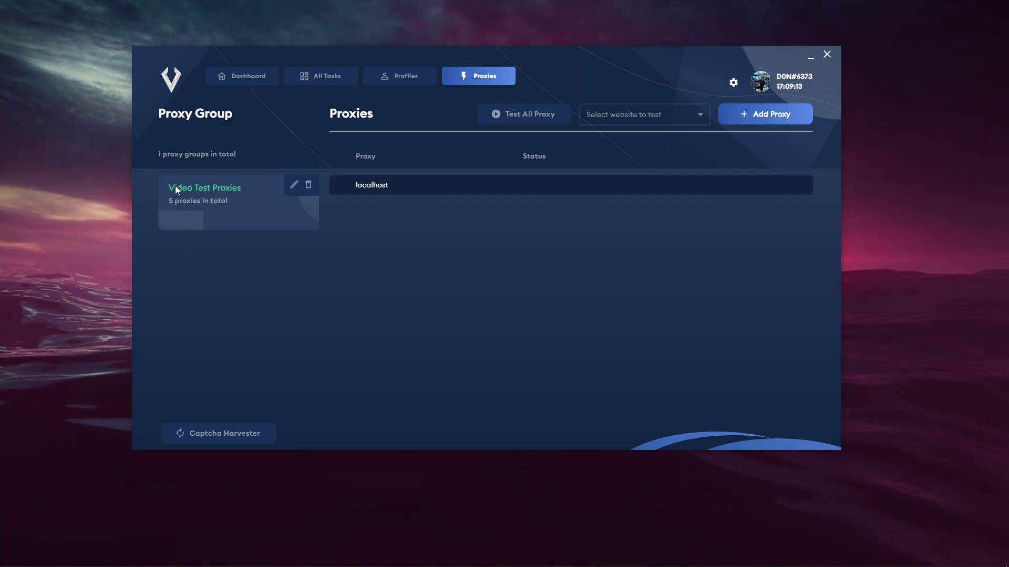
Step: Test all proxies of the Video Test Proxies group against Footlocker and delete the group
click(235, 216)
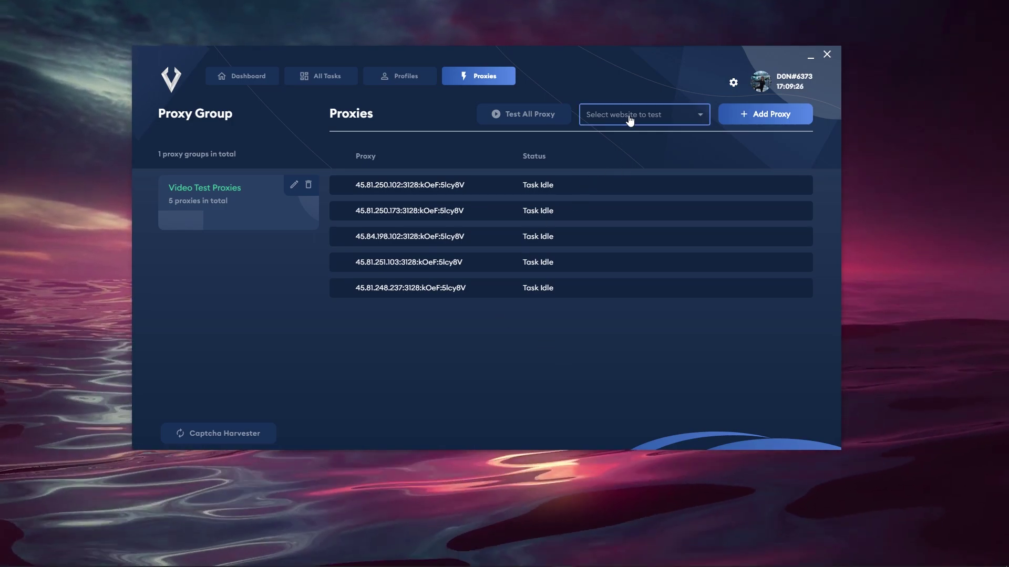
click(649, 118)
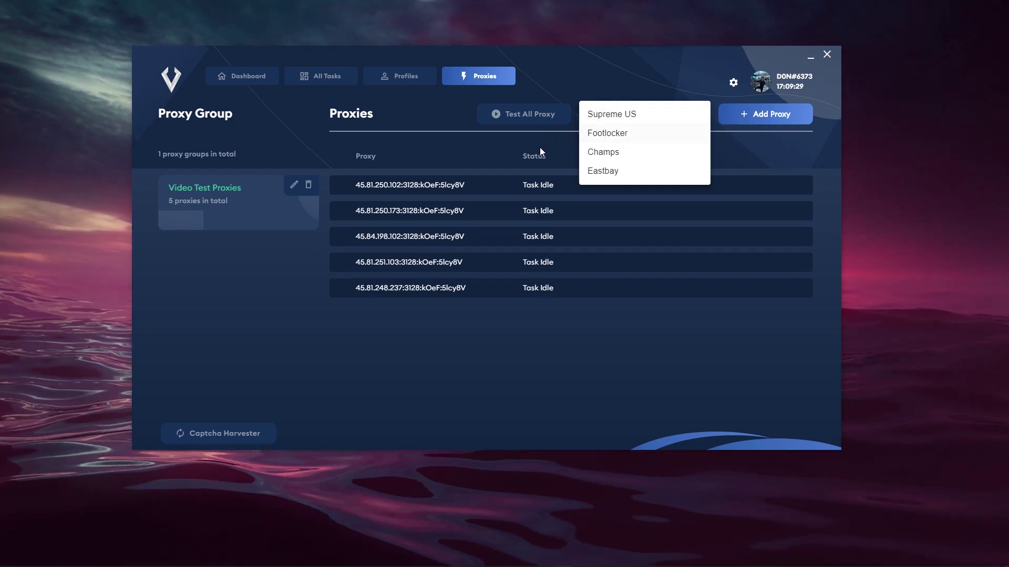
click(650, 133)
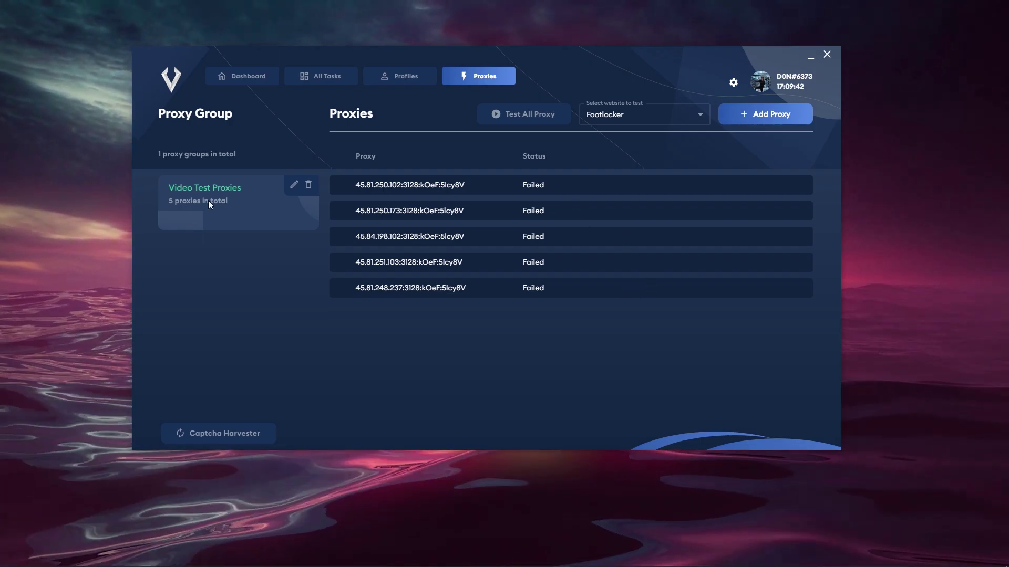
click(309, 185)
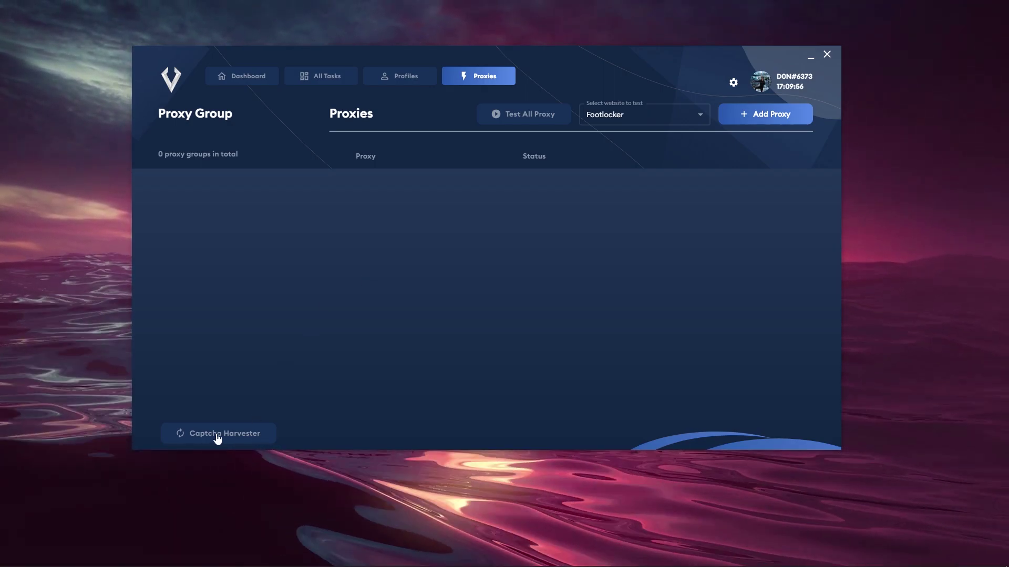
Step: Launch the Captcha Harvester and move its browser window aside
click(214, 436)
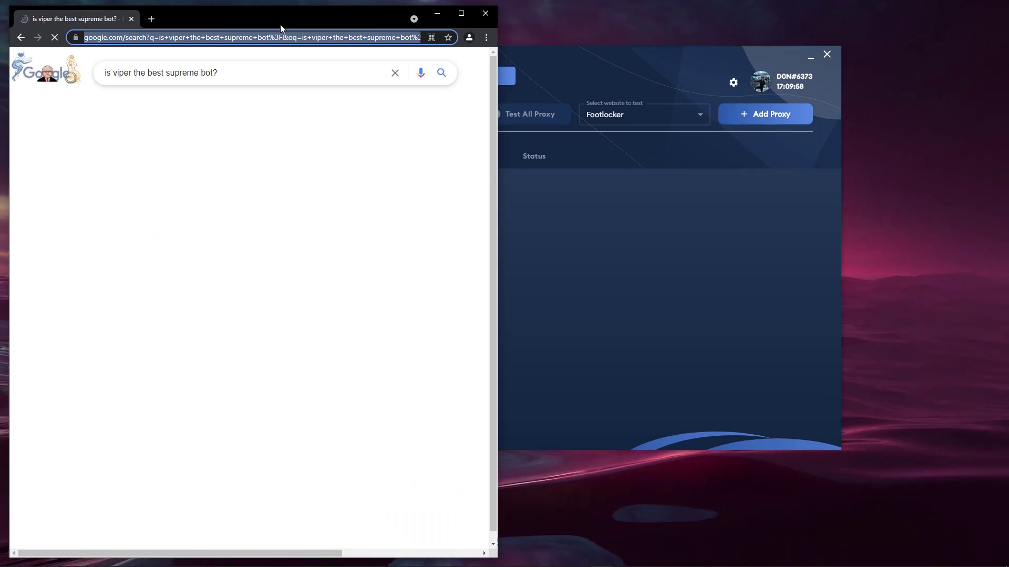
drag(279, 24, 775, 22)
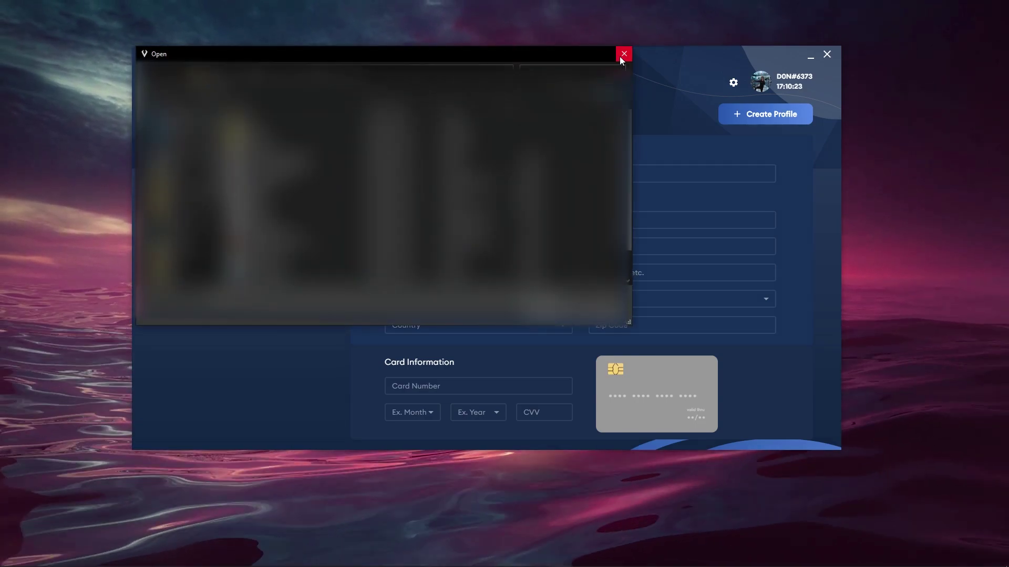
Step: Close the Open file dialog on the Profiles page without choosing a file
click(623, 55)
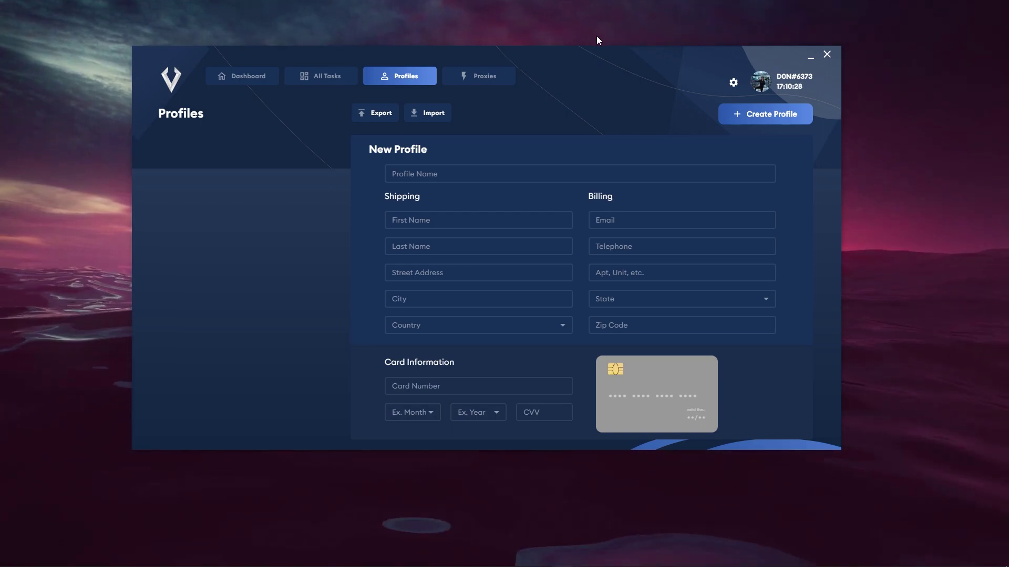
click(746, 220)
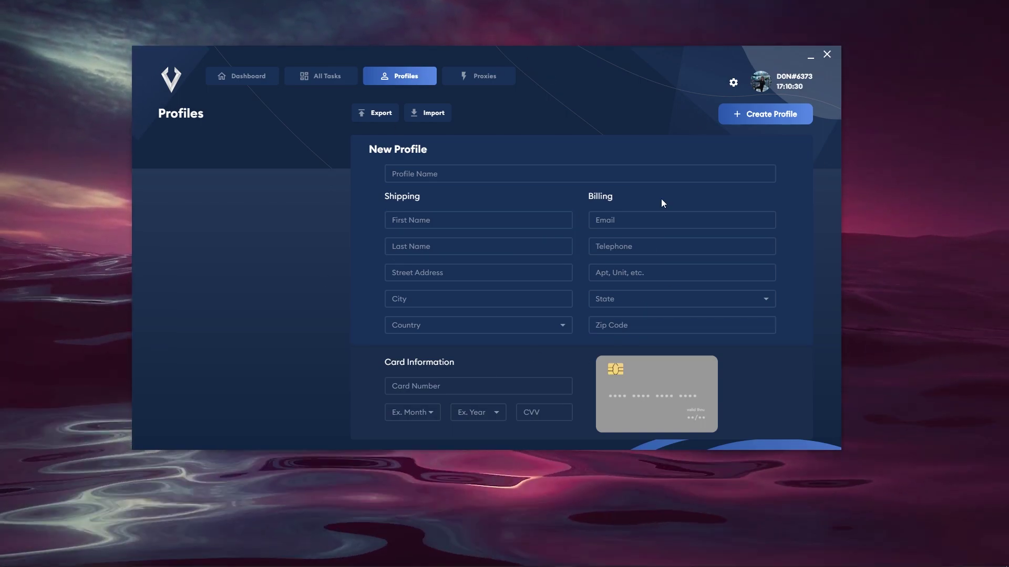
Step: Create a profile named Video Test Profile with country UK, state N/A (EU), and the contact, address, card number, expiry and CVV fields filled in
click(447, 173)
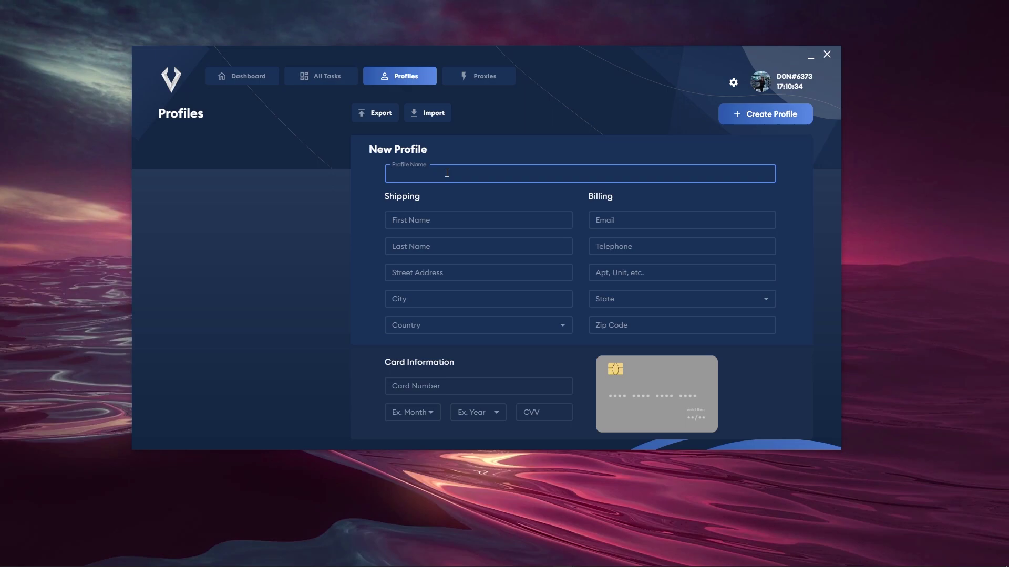
text(Video Test )
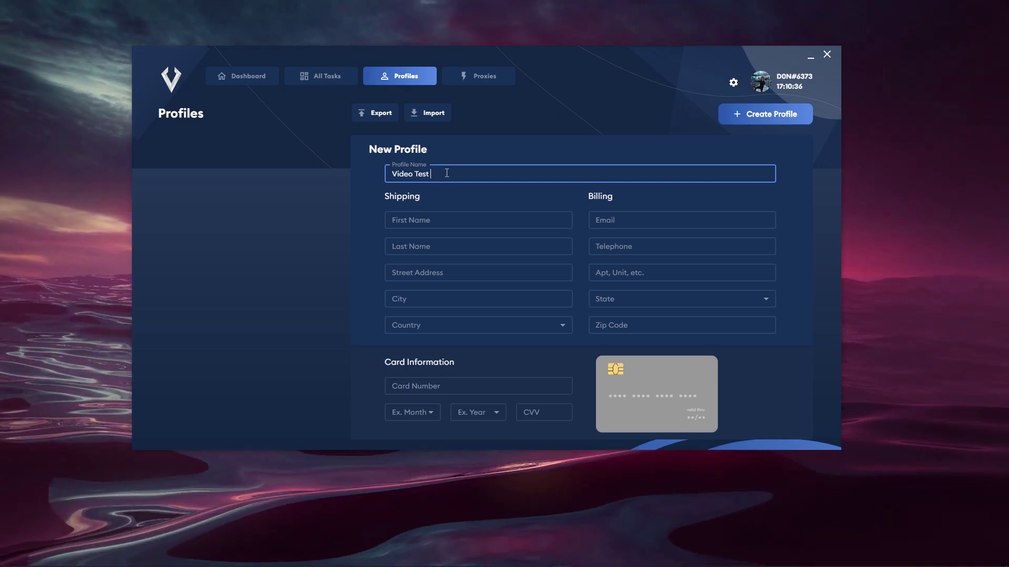
text(Profile)
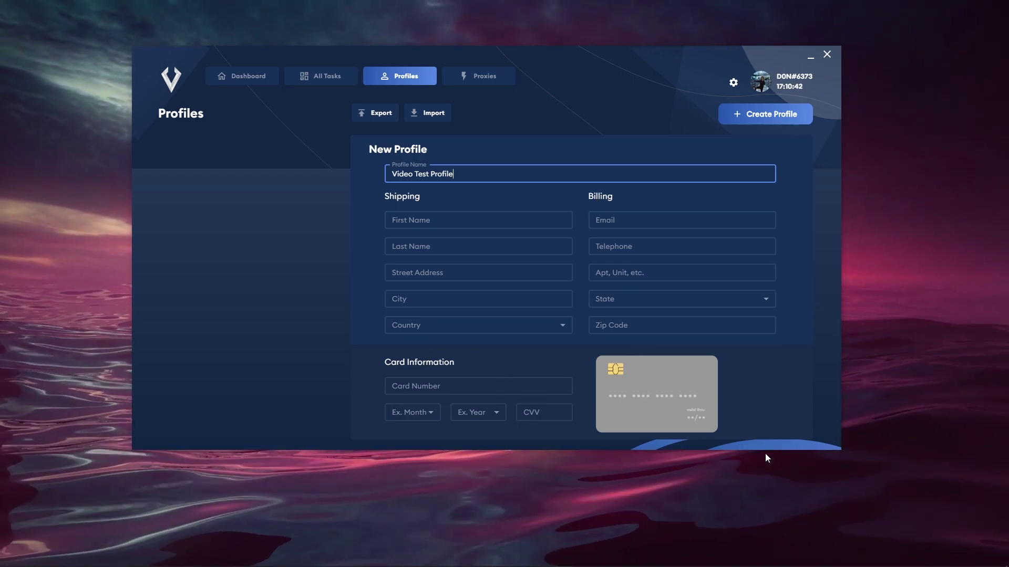
key(Tab)
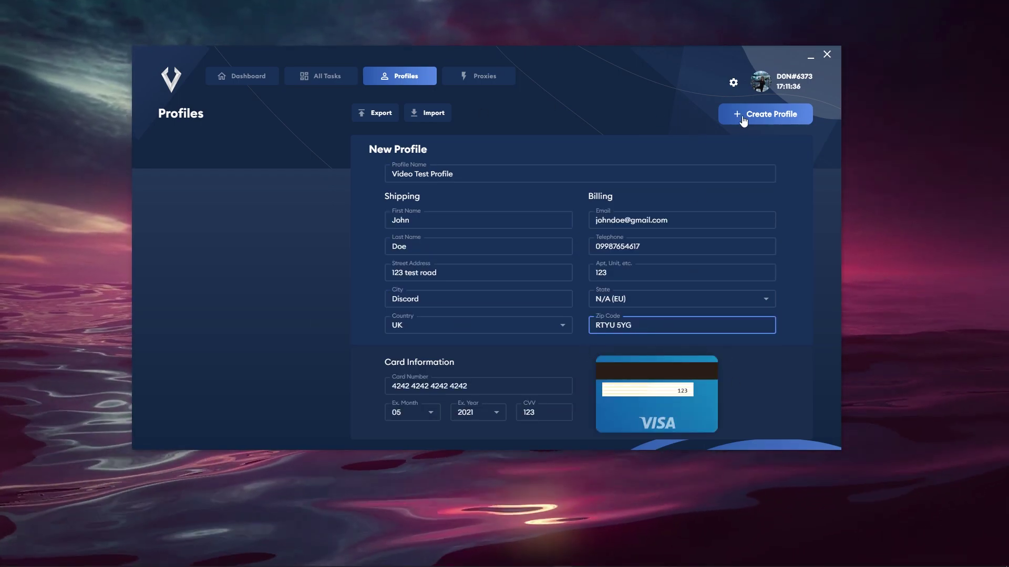
click(746, 115)
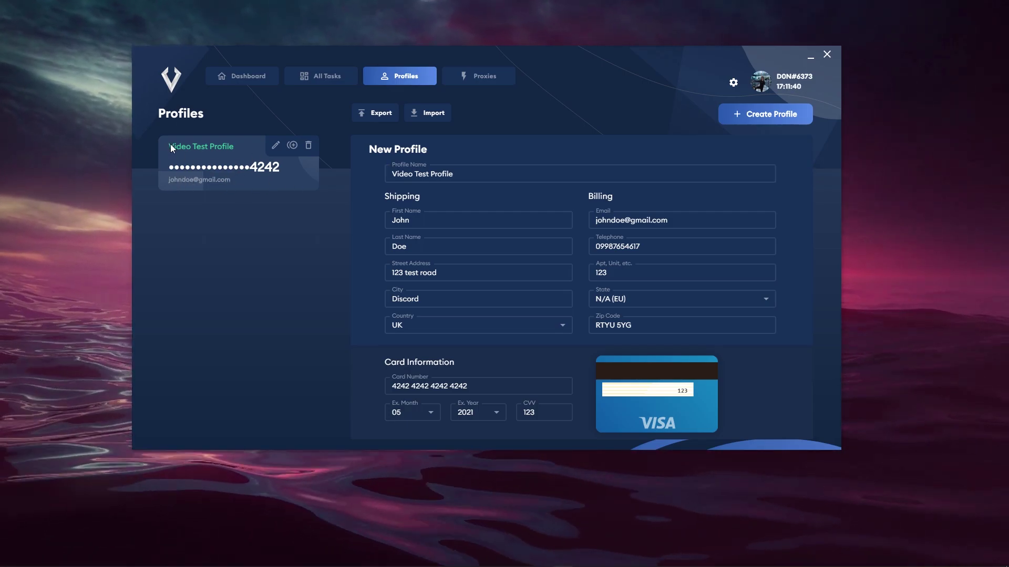
Step: Duplicate the Video Test Profile and delete the copy
click(292, 146)
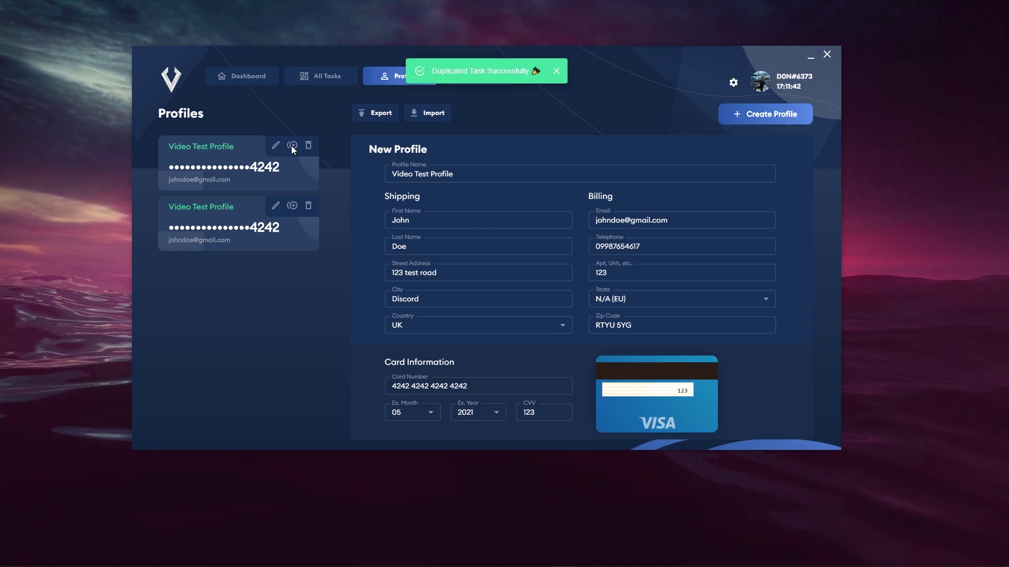
click(308, 206)
click(542, 280)
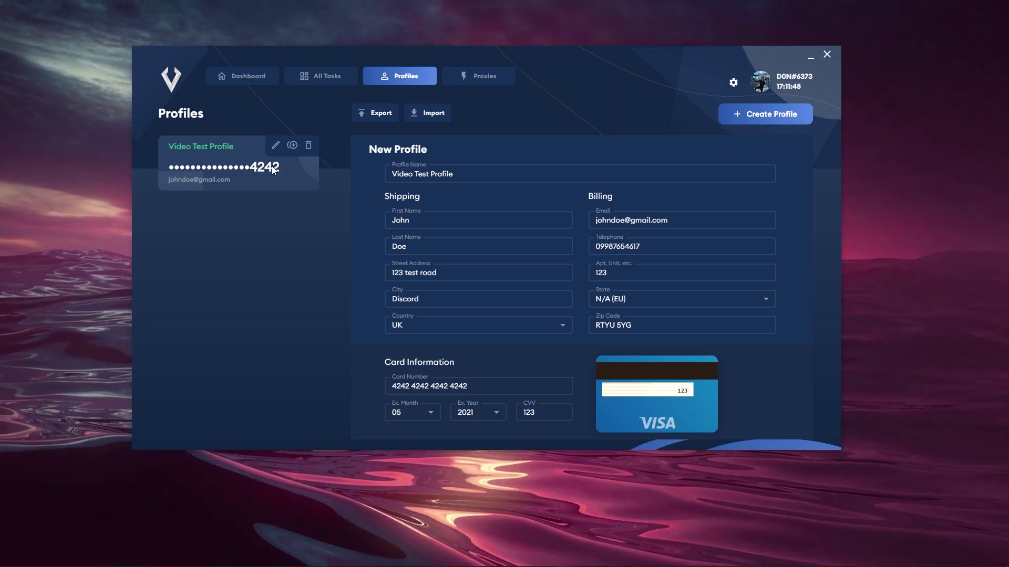
click(561, 251)
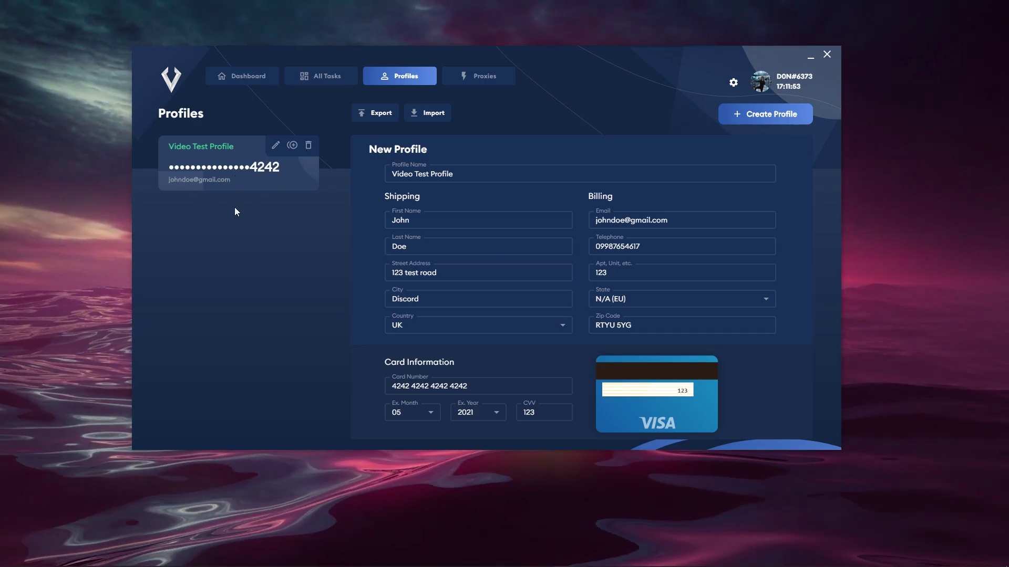
Step: View the All Tasks page and return to the Dashboard overview
click(323, 76)
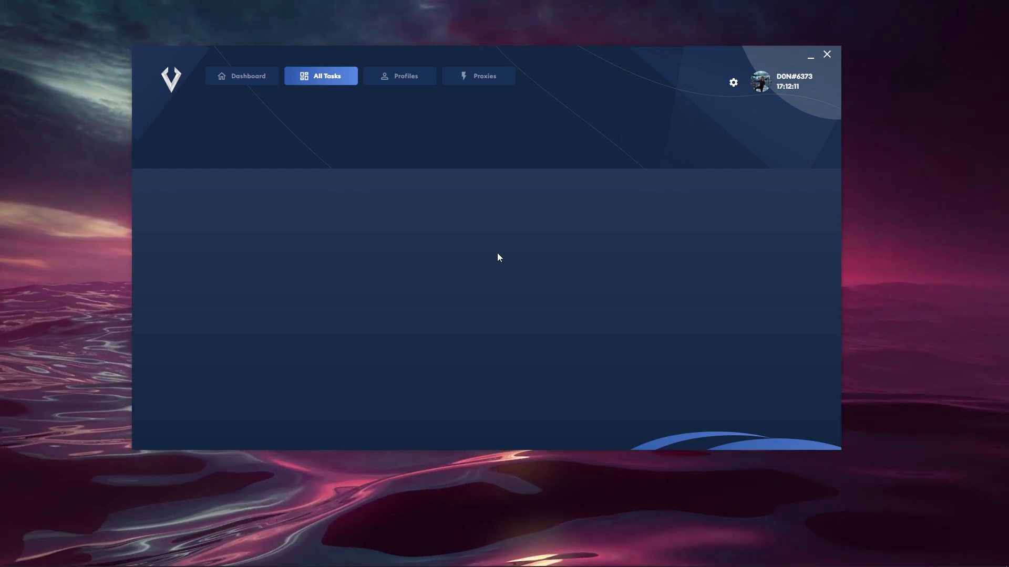
click(242, 75)
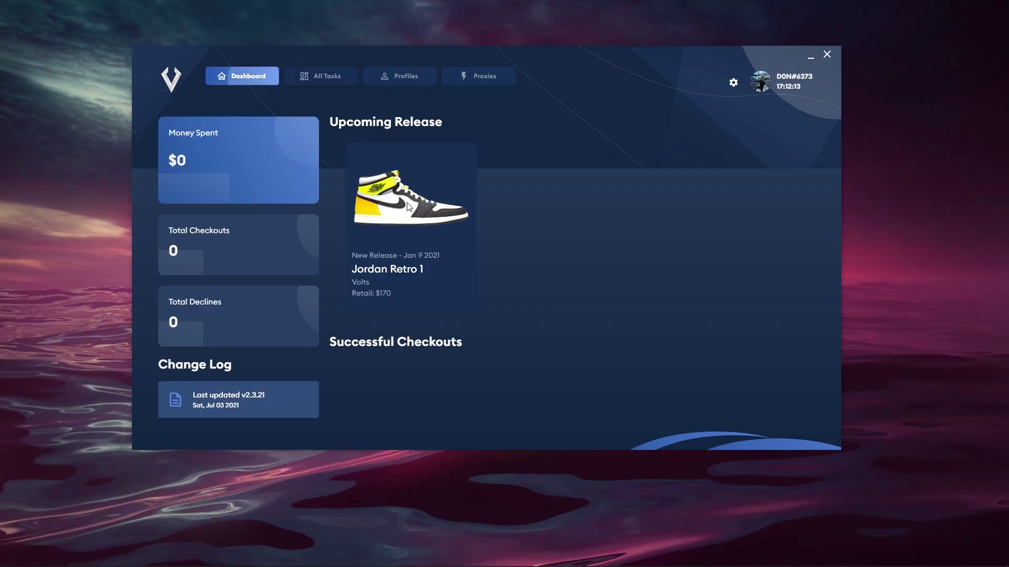